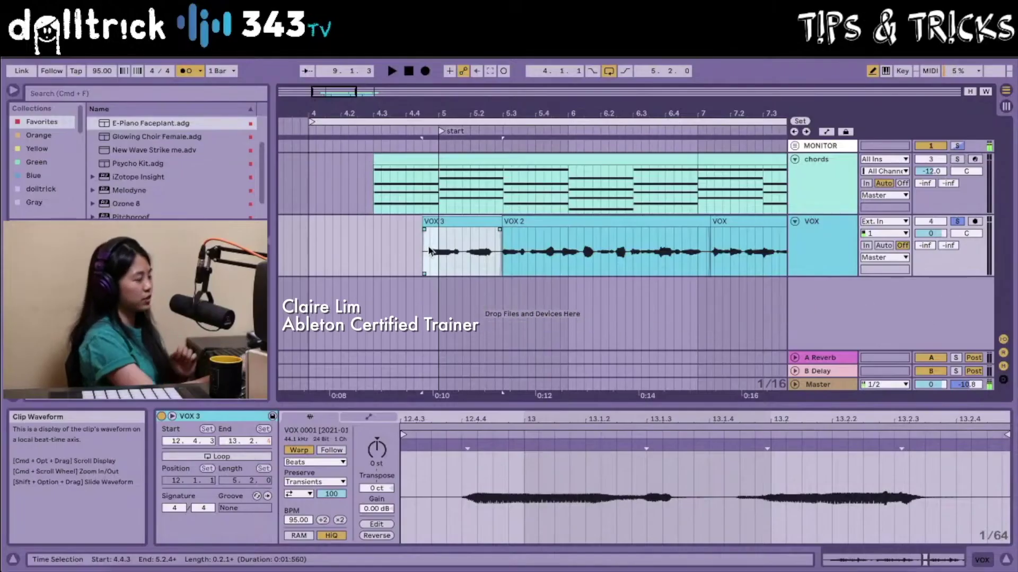
# Scroll the browser's Plug-ins list down to Melodyne with the VOX track's device view showing.
pyautogui.scroll(-2, 104, 177)
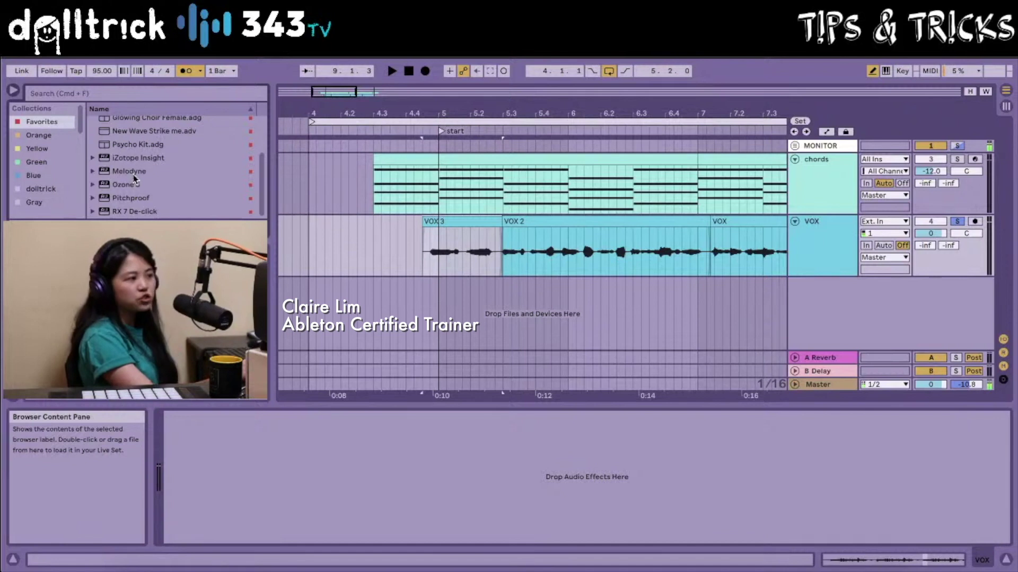
# Drag the Melodyne plugin from the browser onto the VOX track's device chain.
pyautogui.click(104, 175)
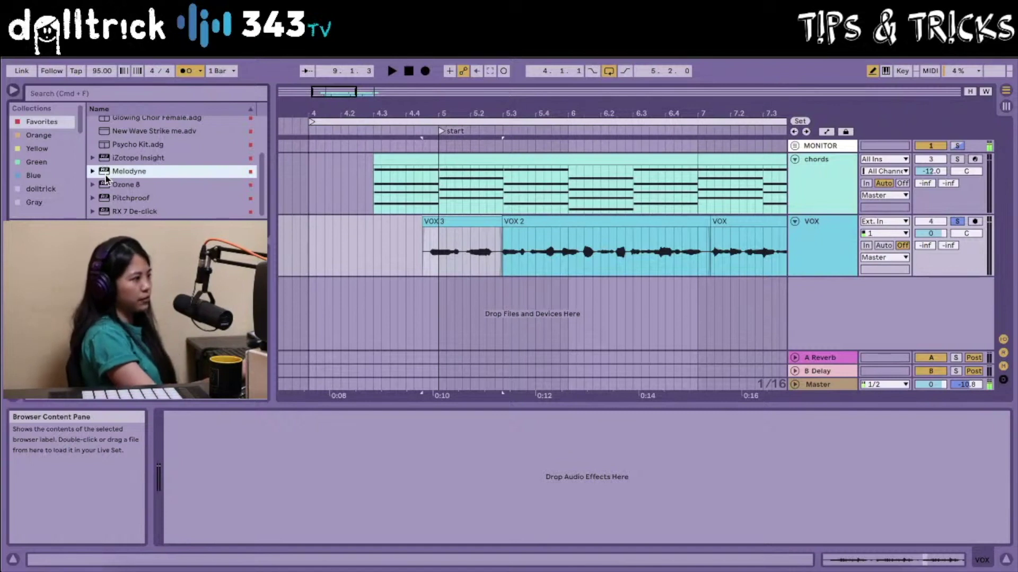
pyautogui.moveTo(105, 175); pyautogui.dragTo(446, 242)
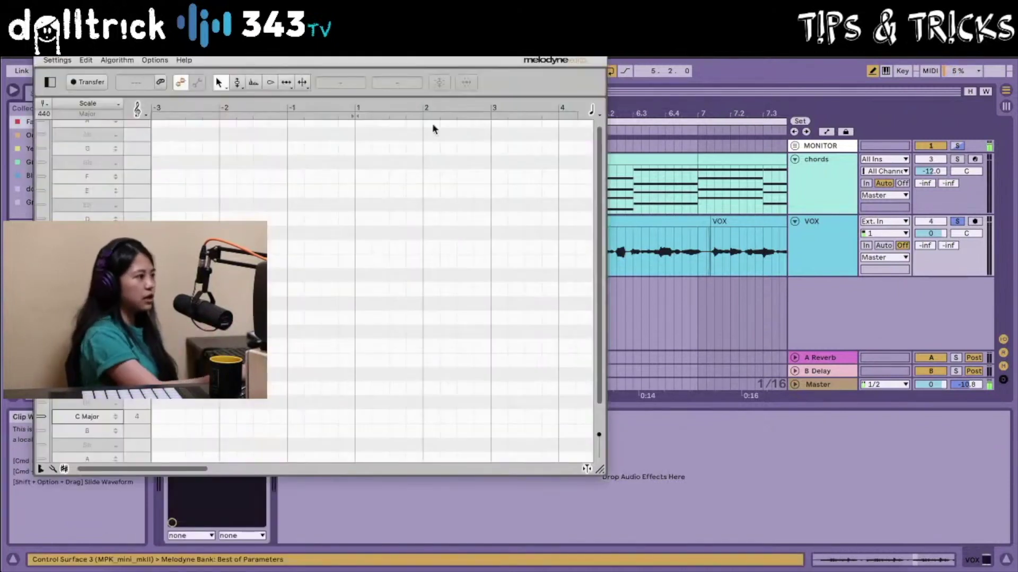
# Lower the Melodyne VOX editor below the arrangement and arm Transfer to capture audio.
pyautogui.moveTo(319, 47); pyautogui.dragTo(667, 123)
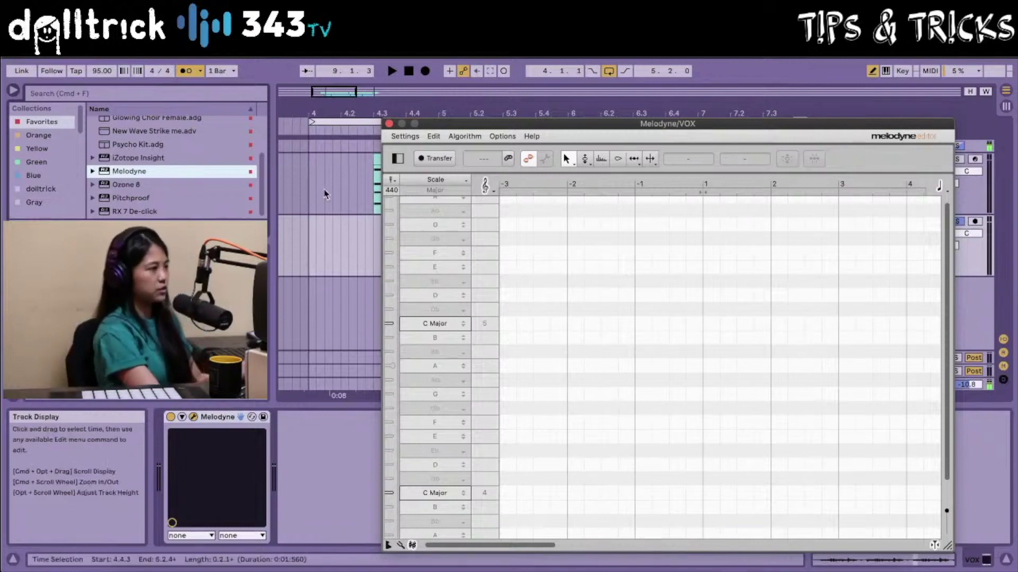
pyautogui.moveTo(461, 122); pyautogui.dragTo(465, 316)
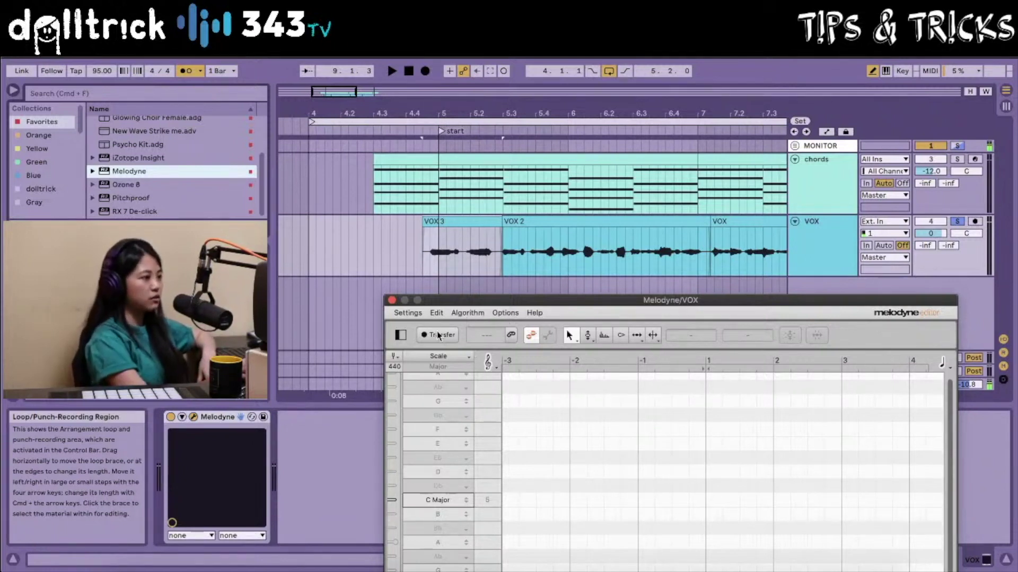
pyautogui.click(451, 331)
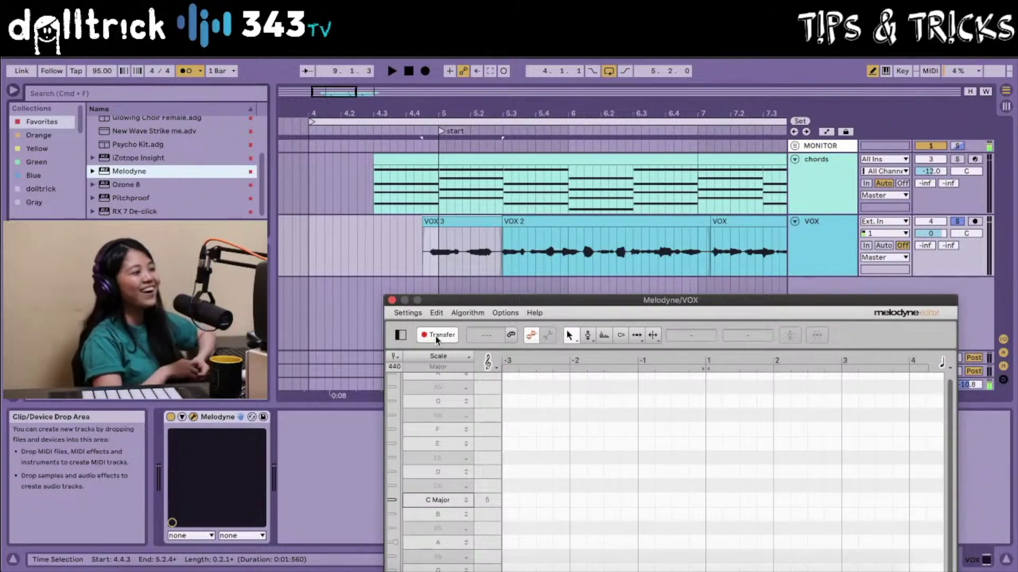
# Select the VOX 3 clip and play it so Melodyne's Transfer records the vocal.
pyautogui.click(450, 222)
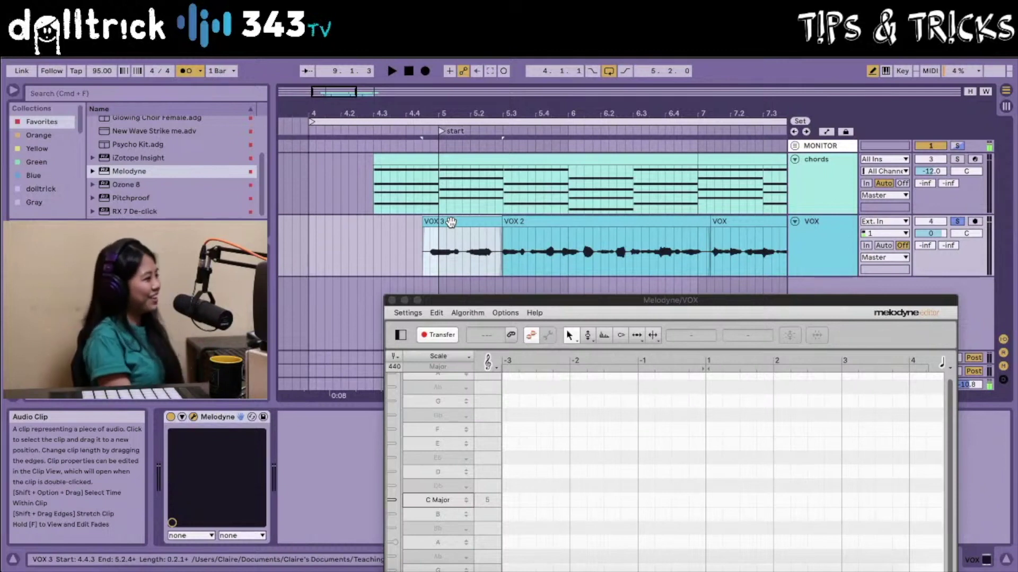
pyautogui.press('space')
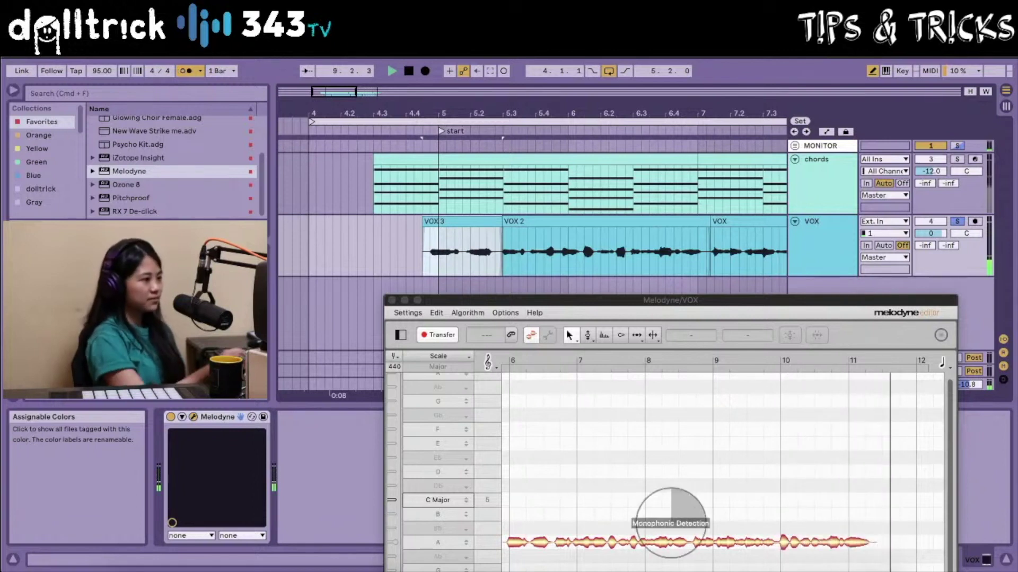
# Stop playback to finish the capture, reposition the Melodyne editor, and zoom Live onto the VOX 3 clip.
pyautogui.press('space')
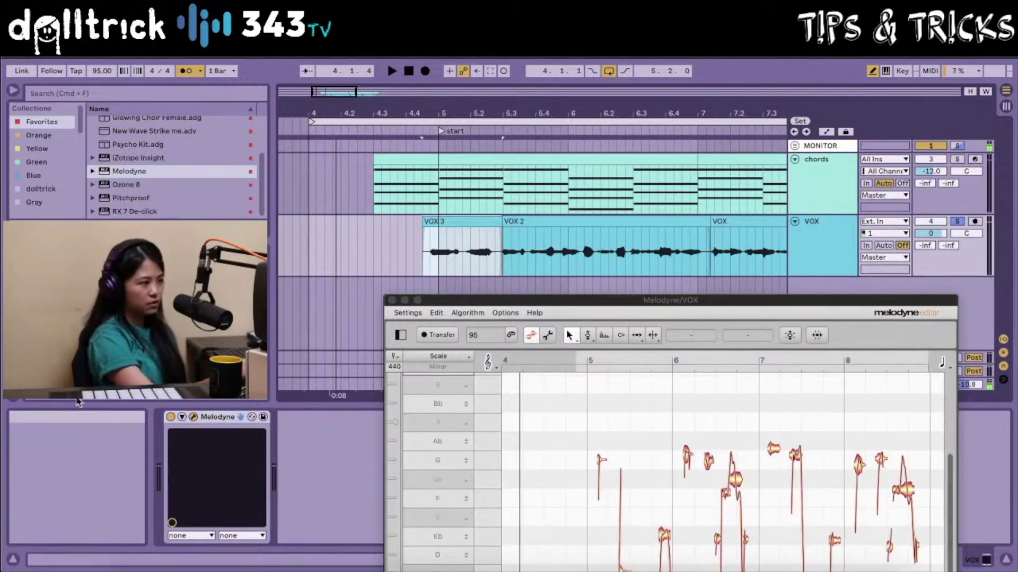
pyautogui.moveTo(642, 300); pyautogui.dragTo(566, 222)
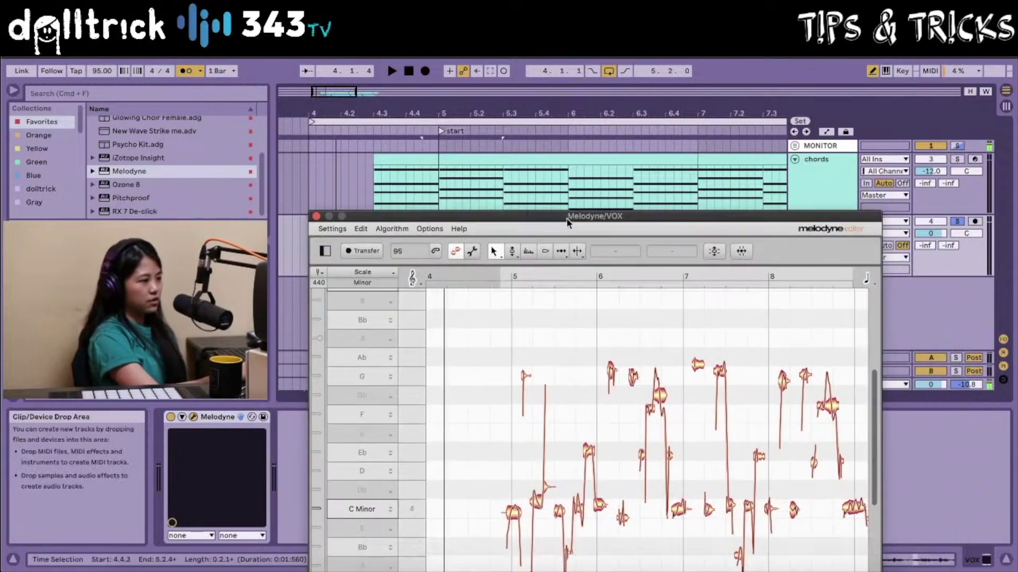
pyautogui.hscroll(2, 651, 398)
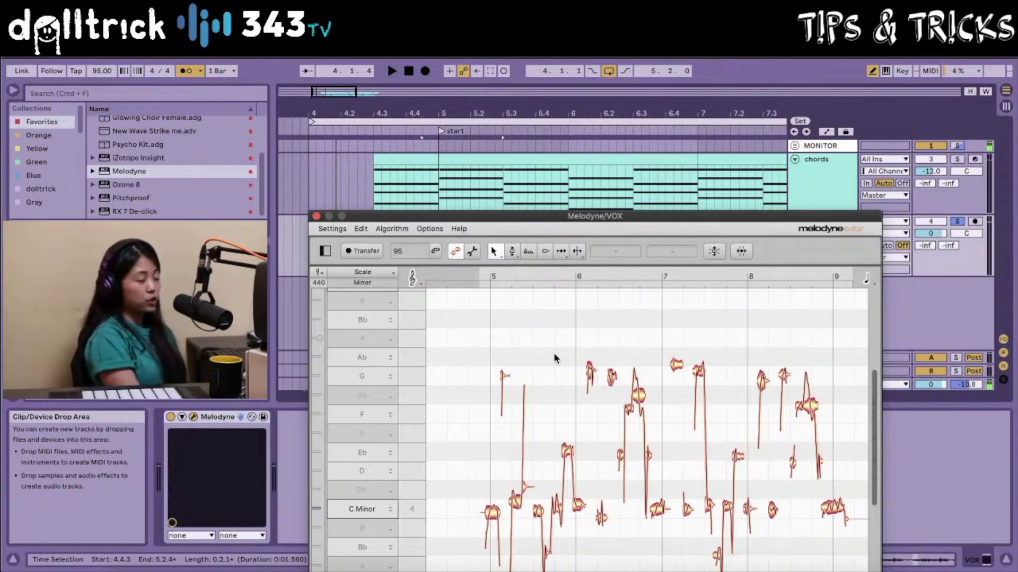
pyautogui.moveTo(554, 221); pyautogui.dragTo(557, 214)
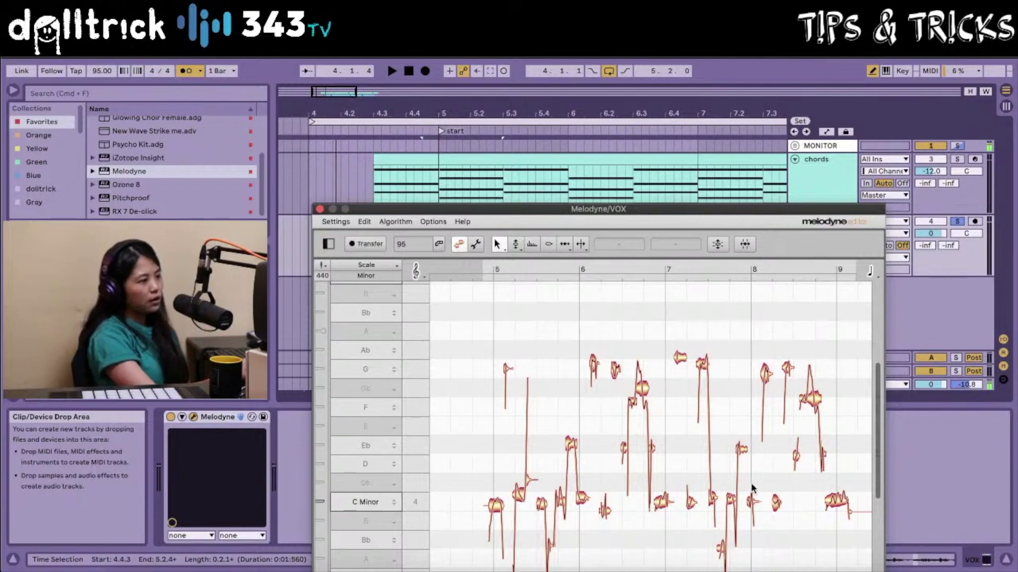
pyautogui.moveTo(562, 208); pyautogui.dragTo(575, 318)
pyautogui.moveTo(425, 96); pyautogui.dragTo(530, 268)
pyautogui.press('space')
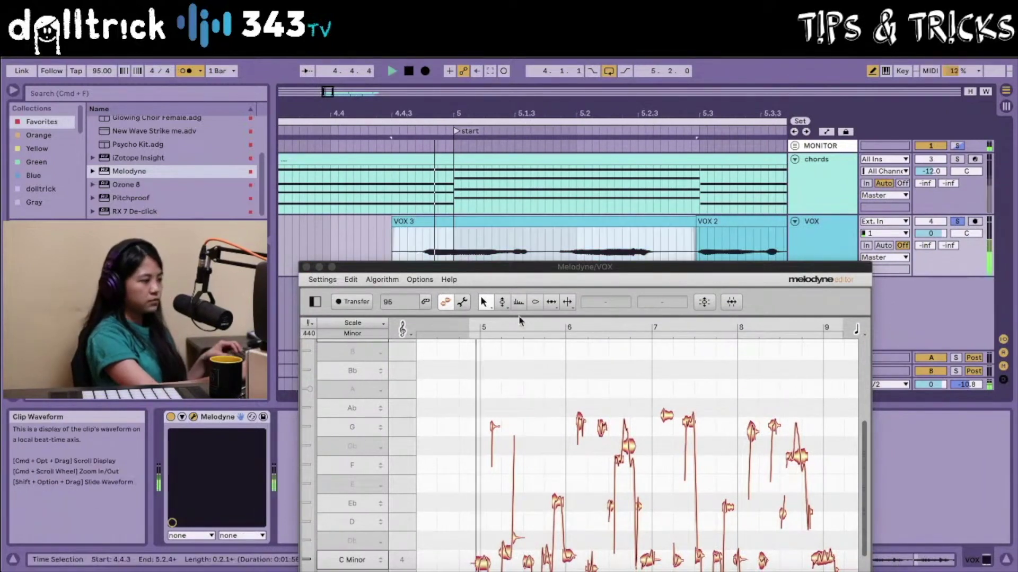
pyautogui.click(538, 379)
pyautogui.press('space')
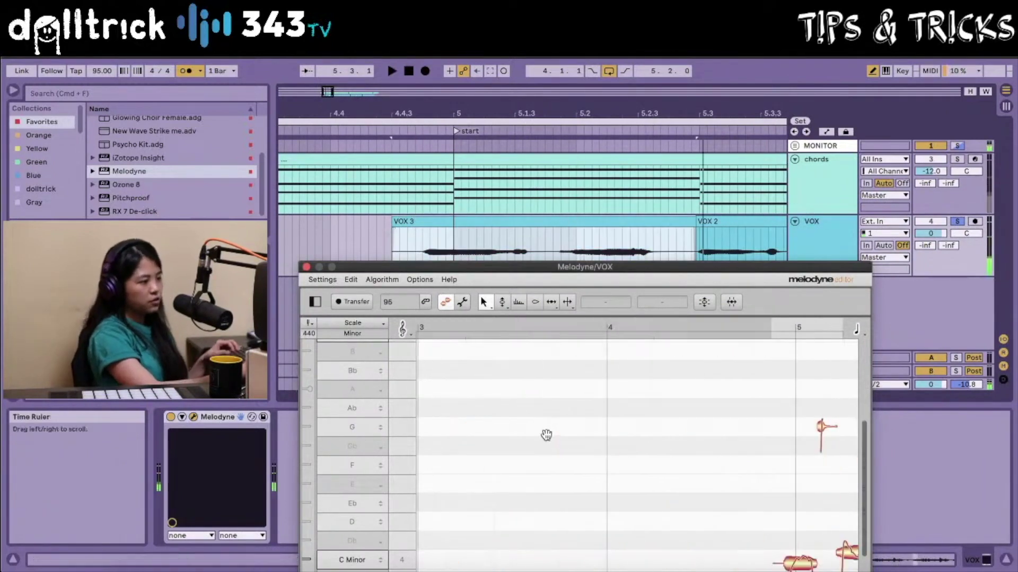
pyautogui.hscroll(5, 583, 440)
pyautogui.scroll(-4, 582, 441)
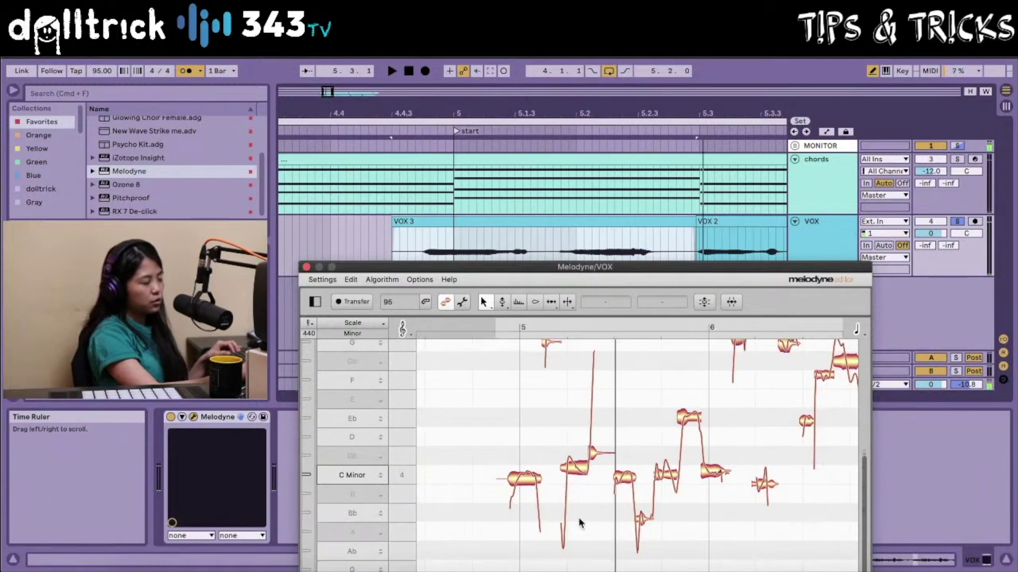
pyautogui.scroll(1, 590, 502)
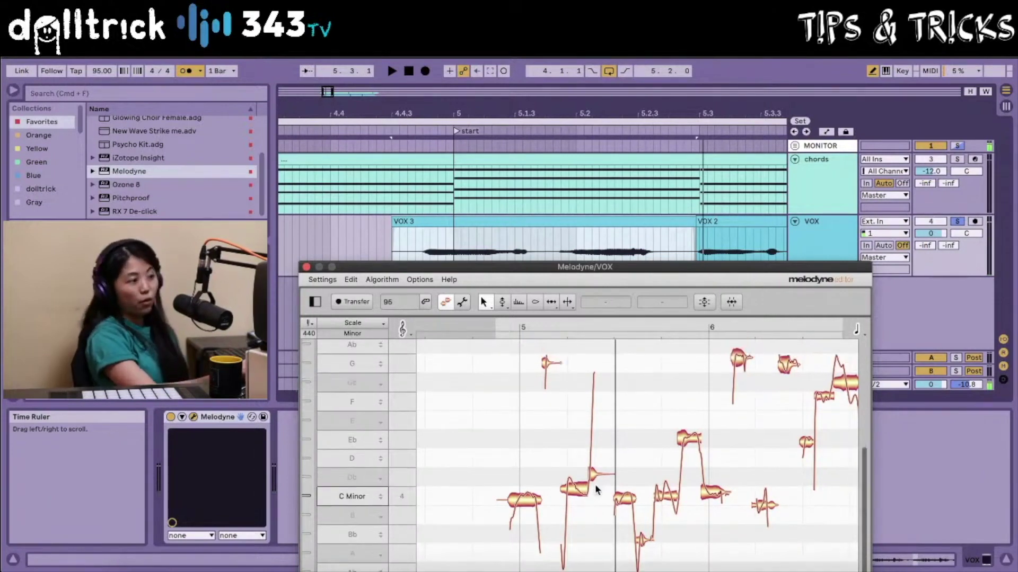
pyautogui.scroll(-6, 596, 488)
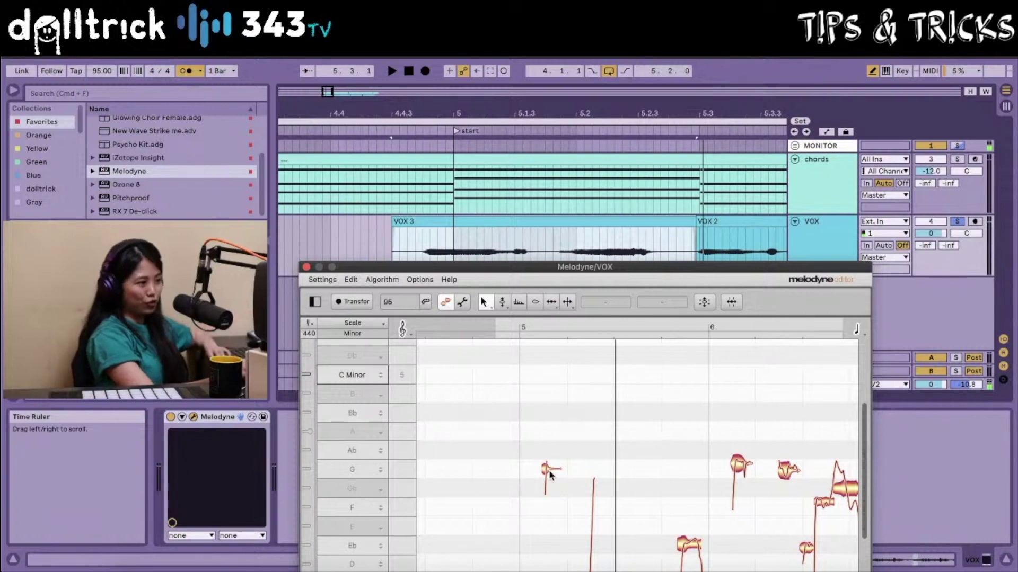
pyautogui.scroll(11, 546, 467)
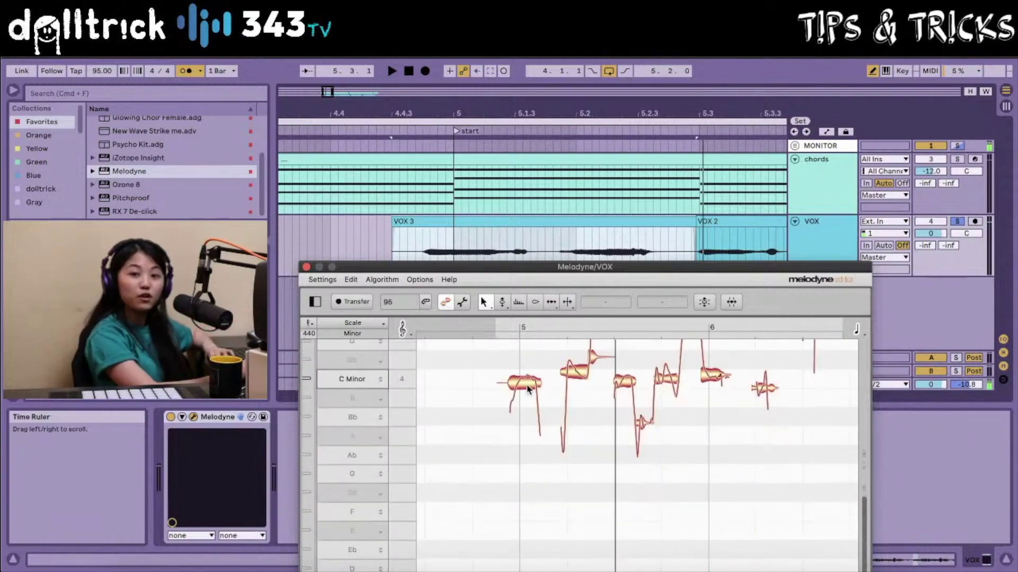
pyautogui.moveTo(528, 389); pyautogui.dragTo(524, 497)
pyautogui.click(524, 329)
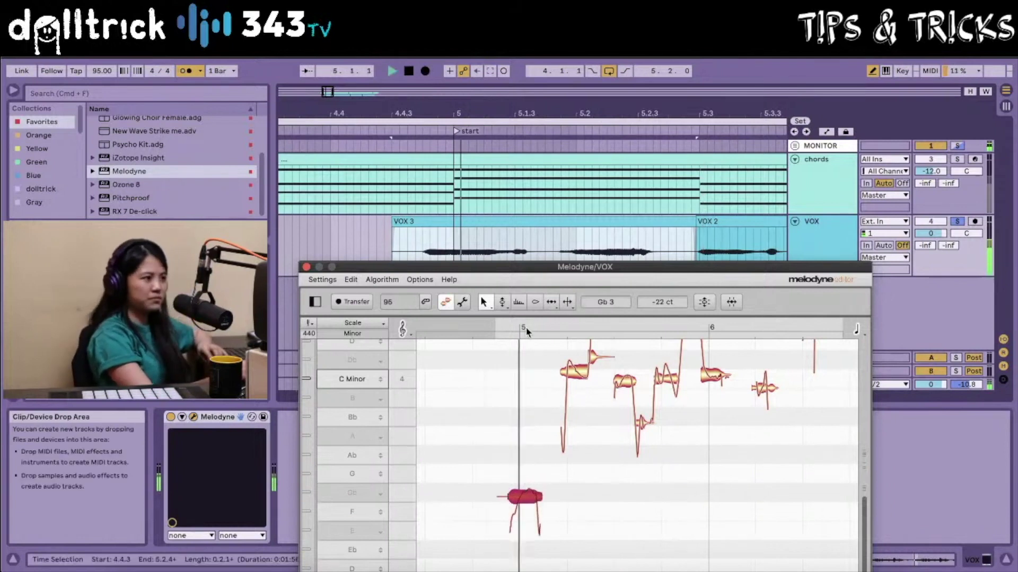
pyautogui.press('space')
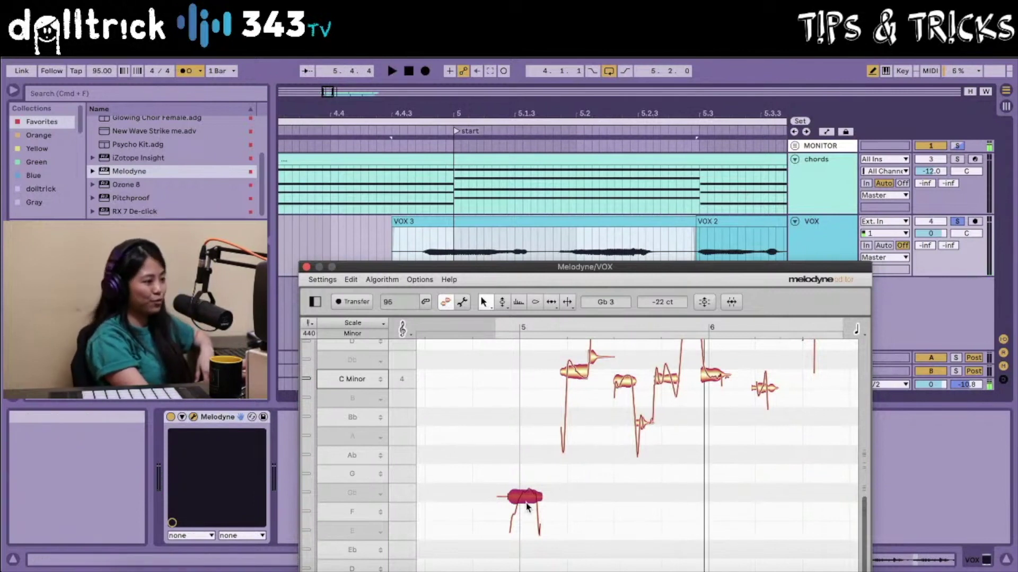
pyautogui.click(350, 279)
pyautogui.click(351, 293)
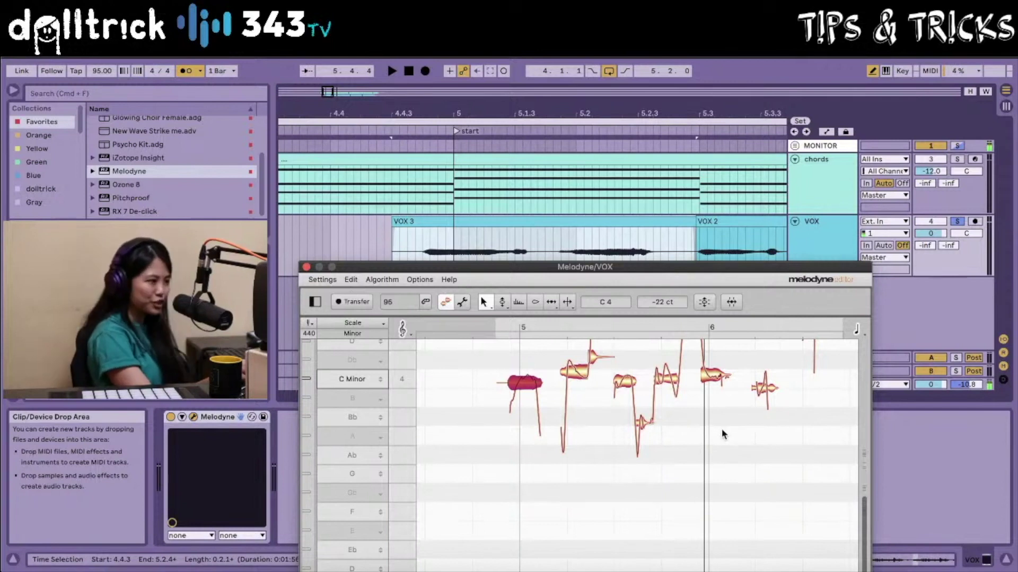
pyautogui.click(735, 434)
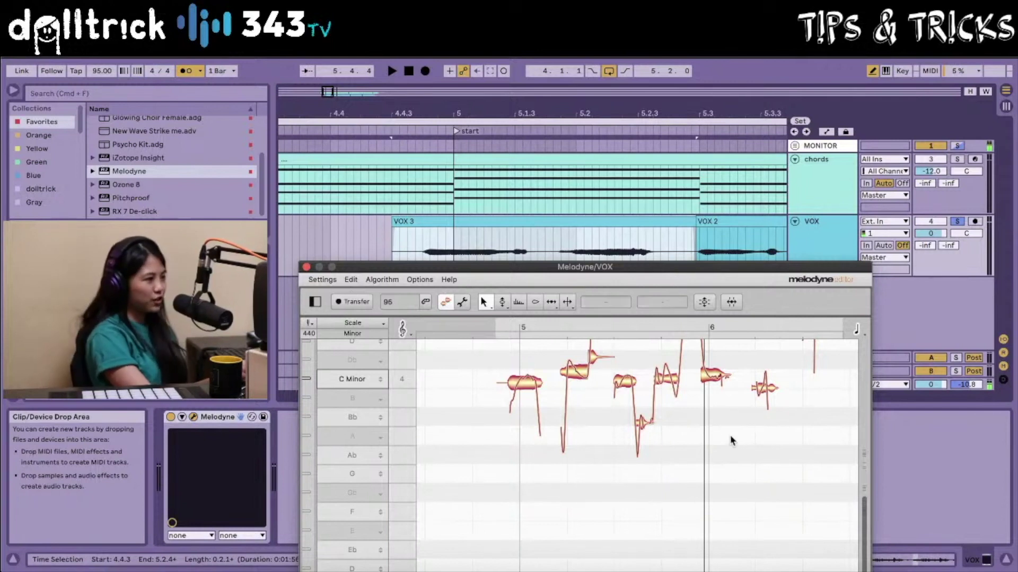
pyautogui.hscroll(3, 729, 442)
pyautogui.moveTo(685, 320); pyautogui.dragTo(675, 299)
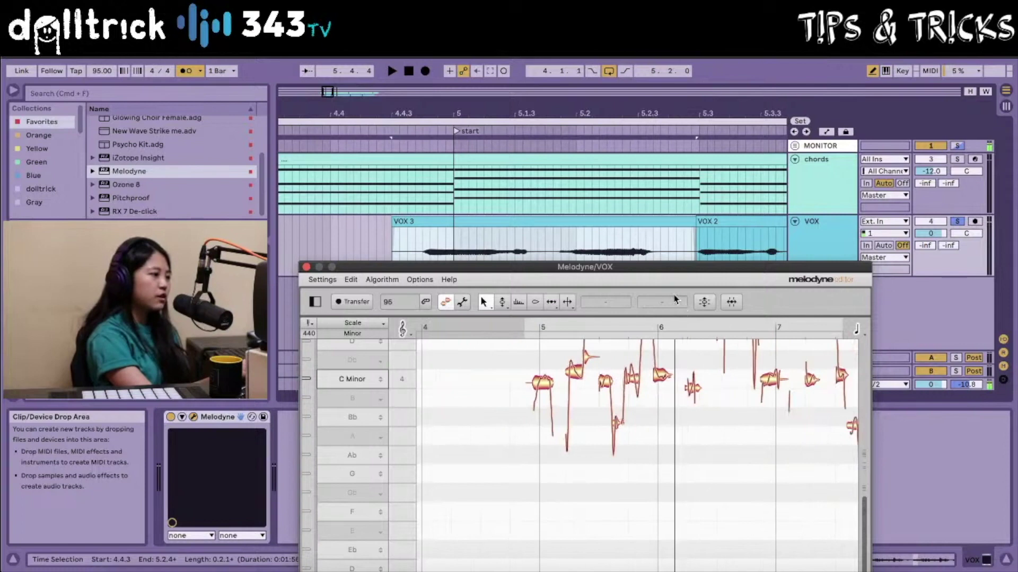
pyautogui.hscroll(5, 675, 403)
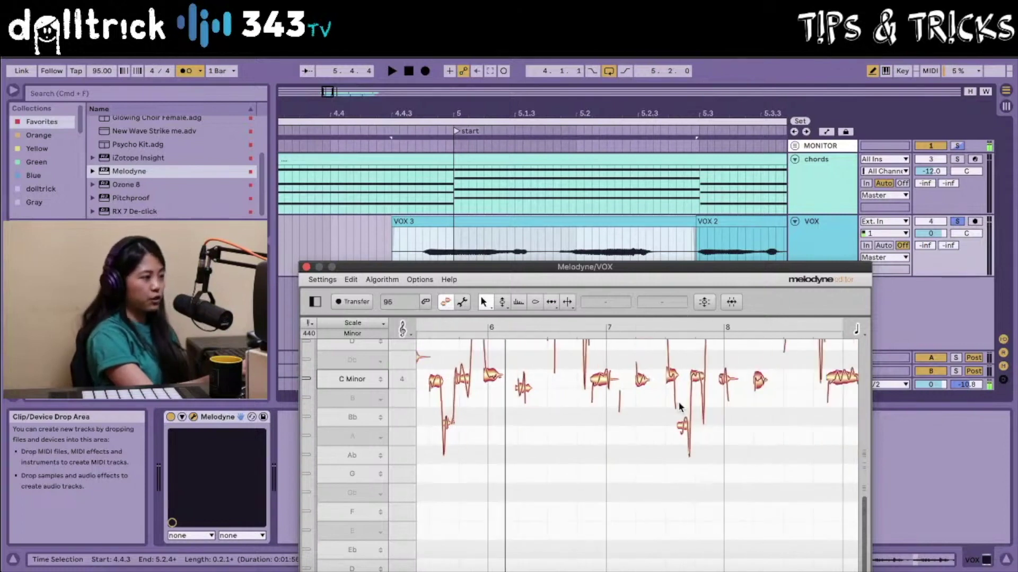
# Select all vocal notes and quantize pitch with Pitch Center 100% and Snap to C Minor.
pyautogui.scroll(5, 631, 403)
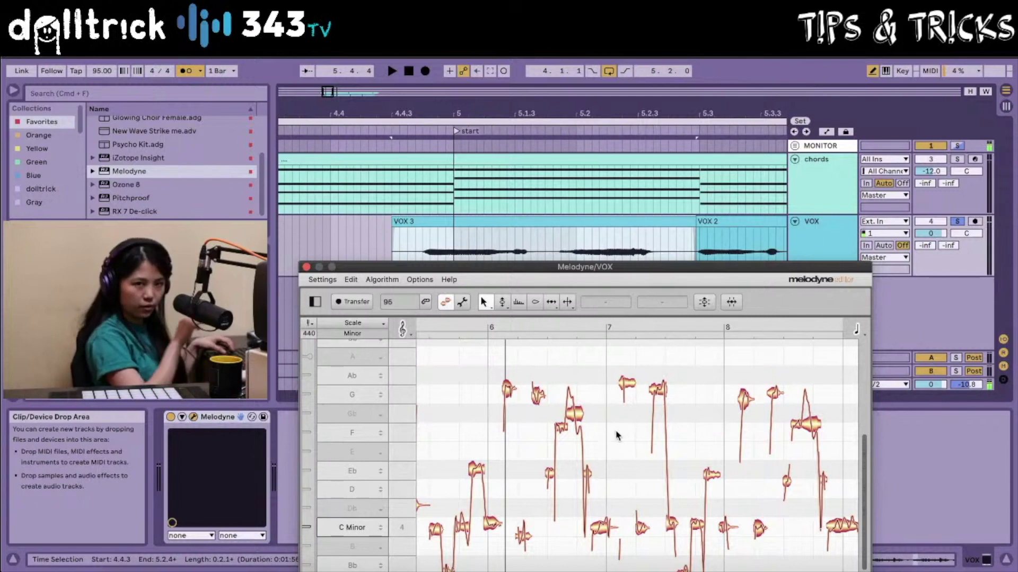
pyautogui.press('super+a')
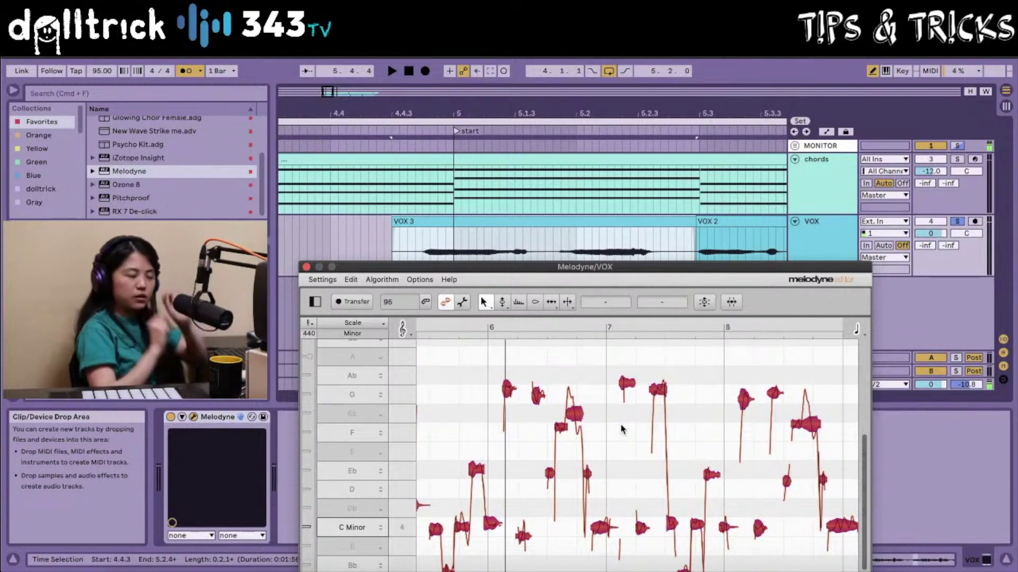
pyautogui.click(704, 301)
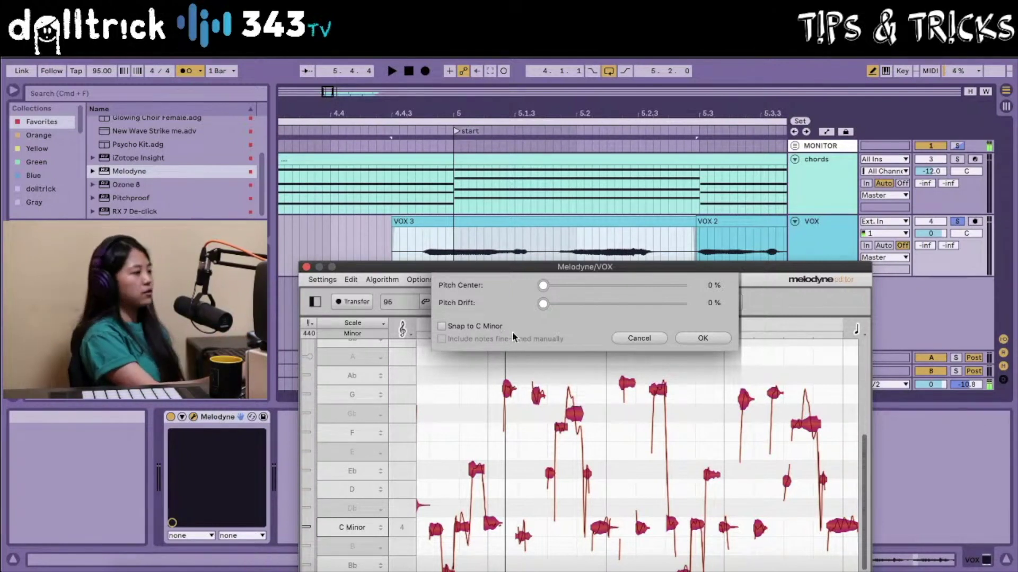
pyautogui.moveTo(542, 285); pyautogui.dragTo(733, 286)
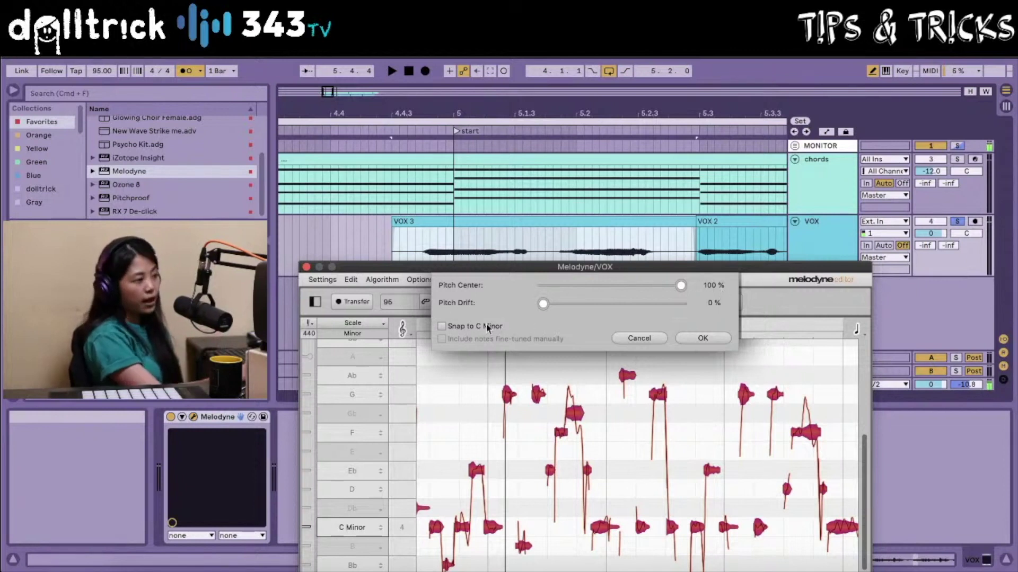
pyautogui.click(441, 326)
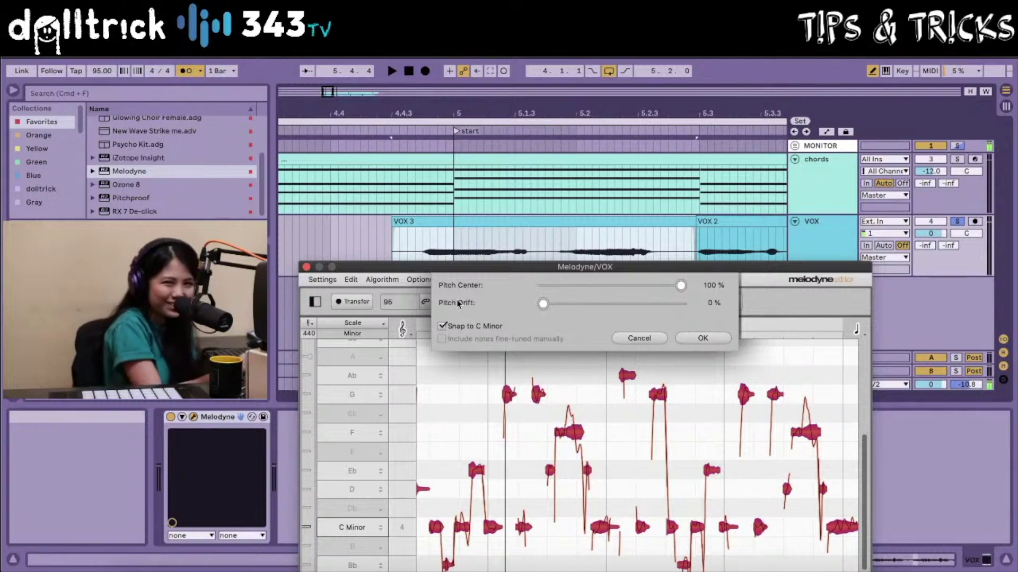
pyautogui.click(702, 338)
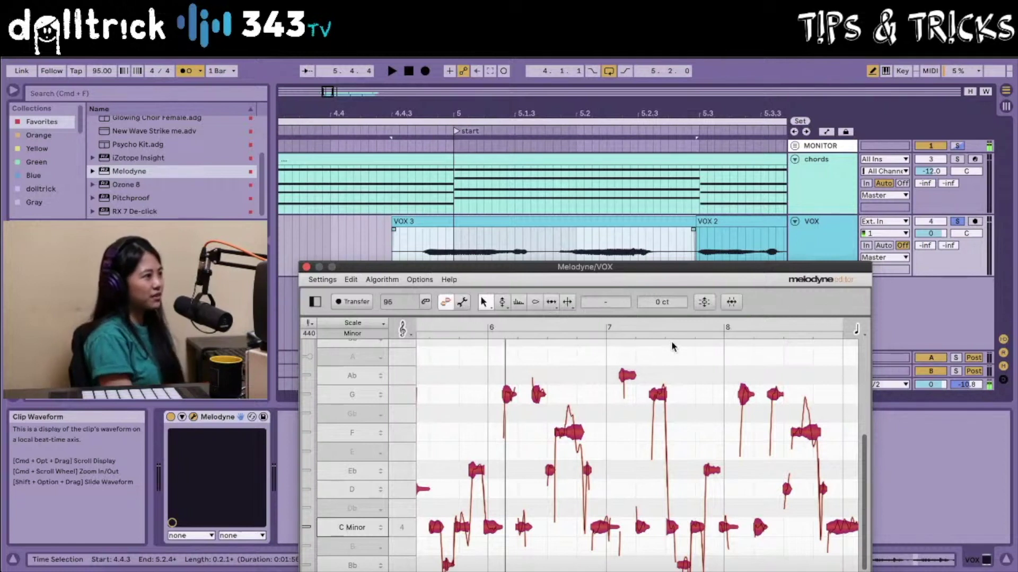
# Raise the Melodyne editor and play back the corrected vocal, then stop.
pyautogui.moveTo(468, 268); pyautogui.dragTo(498, 197)
pyautogui.press('space')
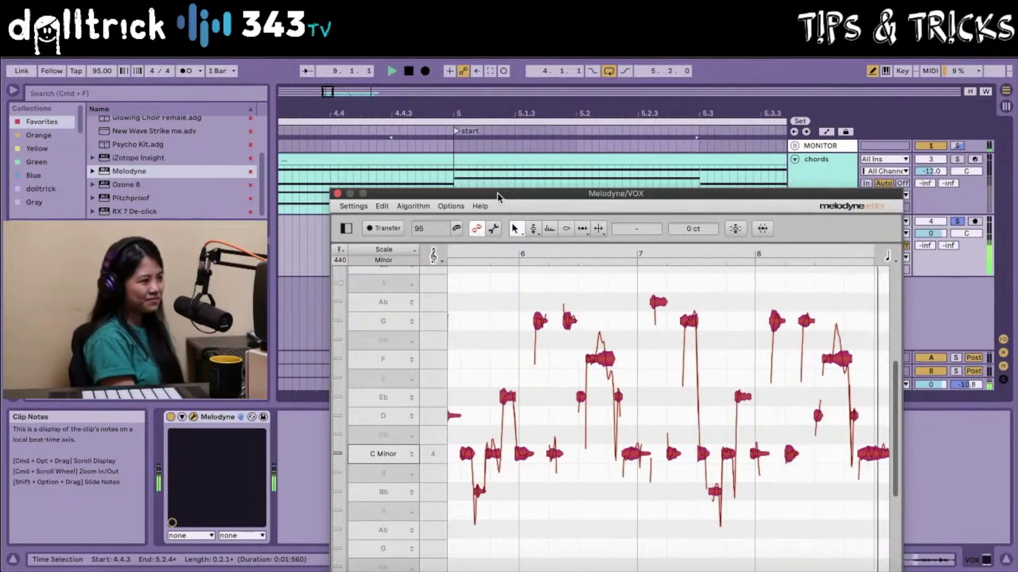
pyautogui.press('space')
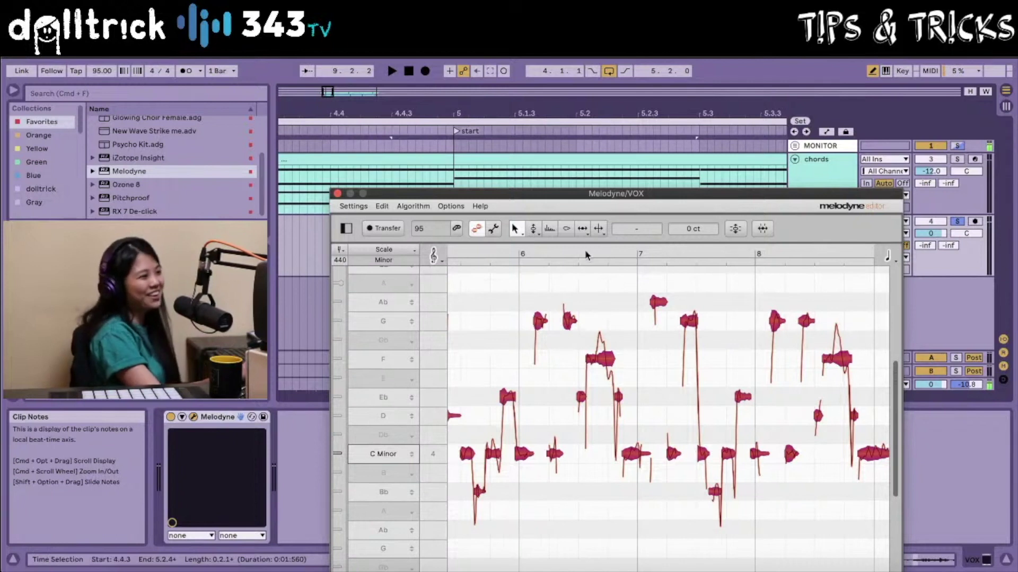
pyautogui.scroll(3, 592, 284)
# Split the long sustained F note in bar 6 with the Note Separation tool.
pyautogui.scroll(3, 592, 286)
pyautogui.click(636, 377)
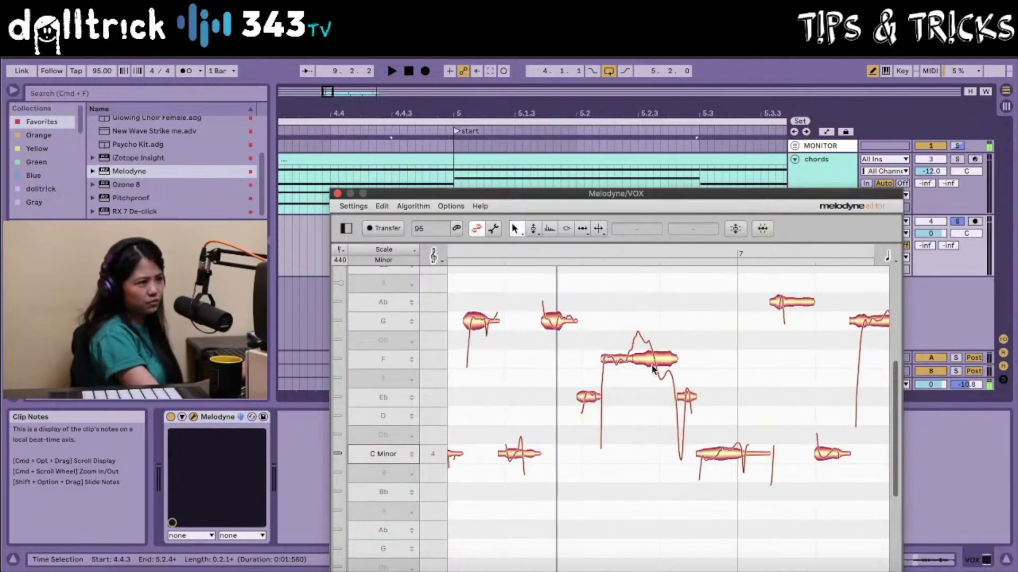
pyautogui.click(655, 365)
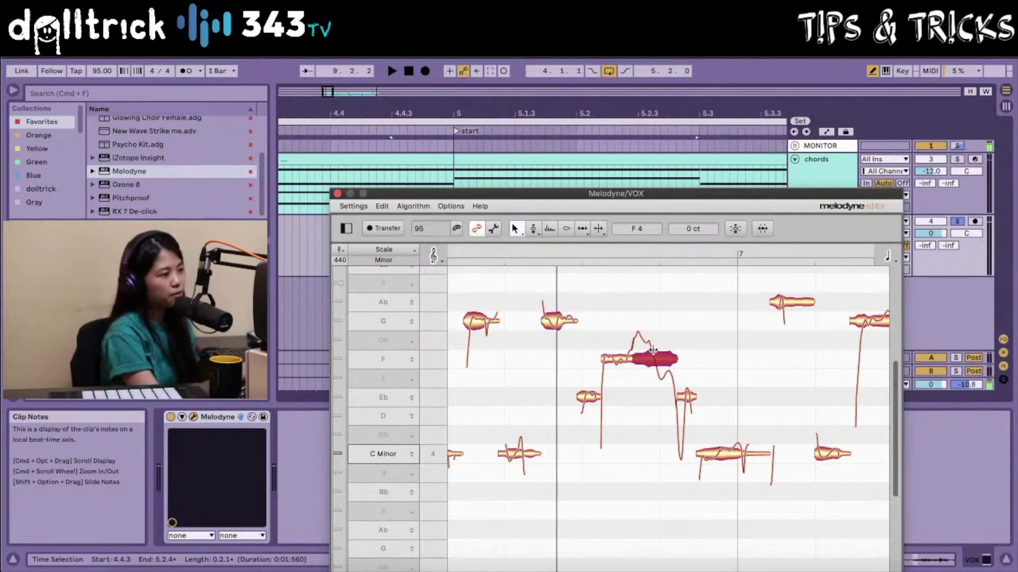
pyautogui.doubleClick(650, 348)
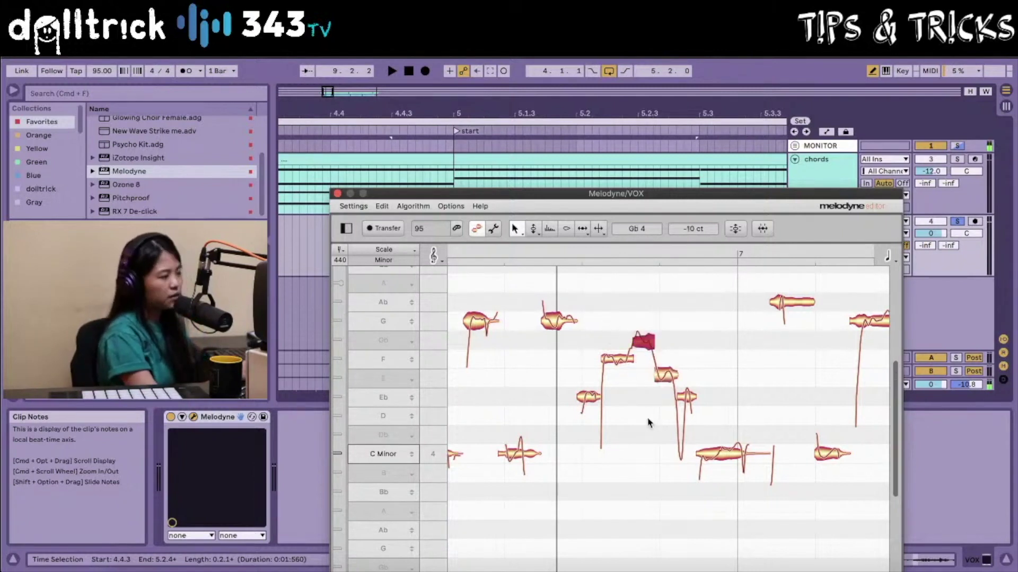
pyautogui.click(598, 343)
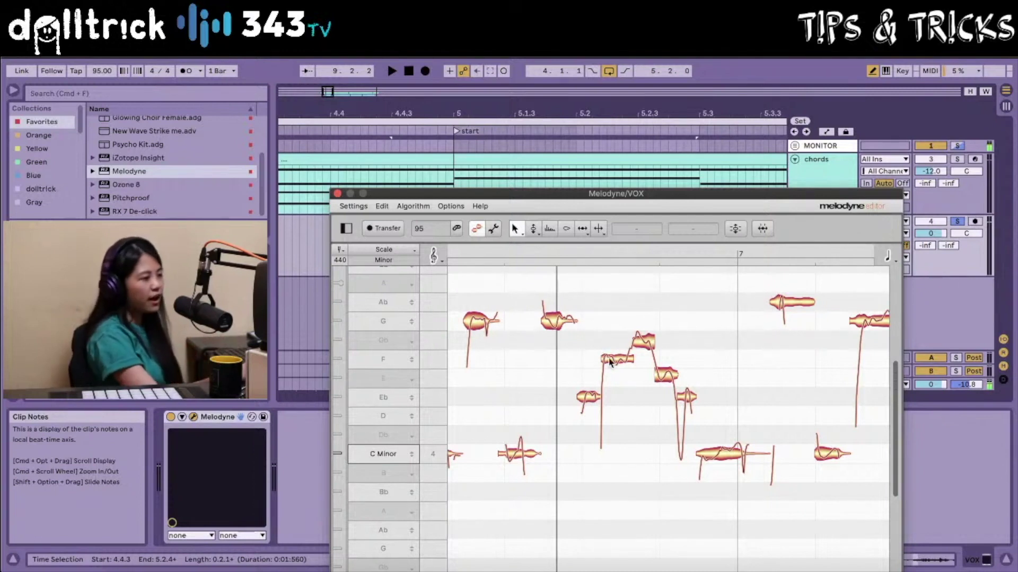
# Split the long F note in bar 8 into two pieces.
pyautogui.hscroll(5, 665, 373)
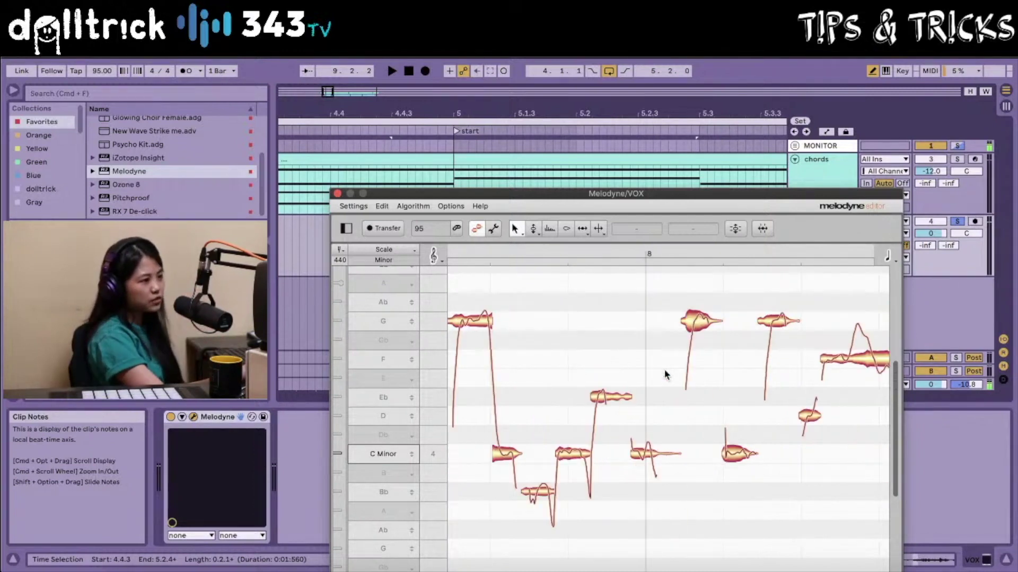
pyautogui.click(872, 359)
pyautogui.doubleClick(872, 356)
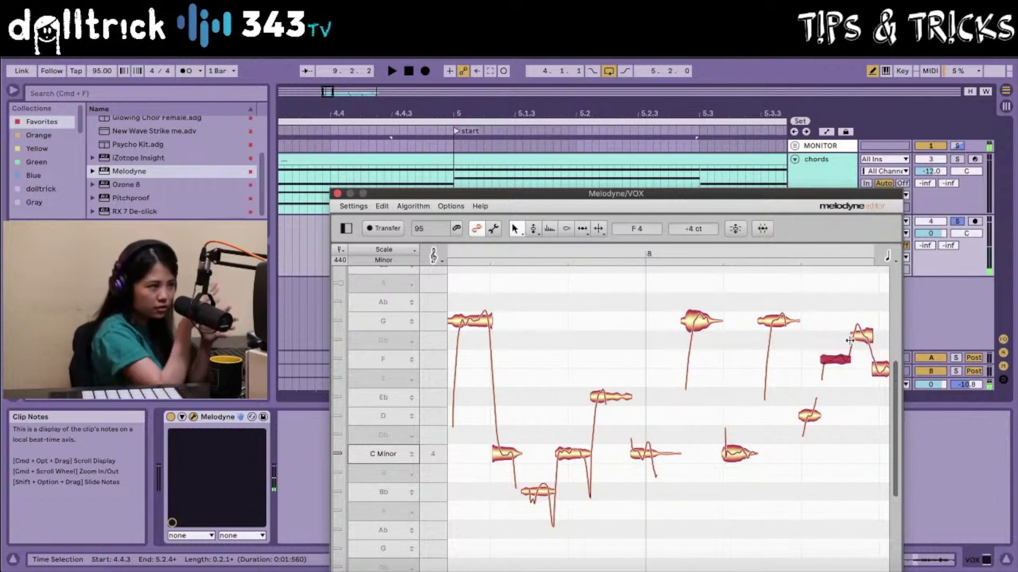
pyautogui.hscroll(-5, 757, 386)
pyautogui.hscroll(-5, 757, 385)
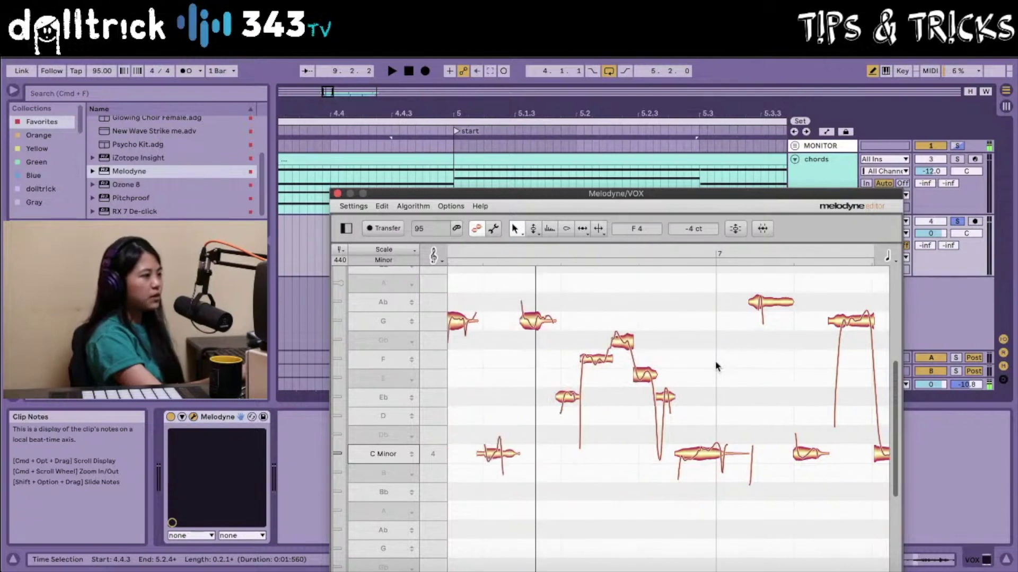
pyautogui.moveTo(512, 196); pyautogui.dragTo(526, 303)
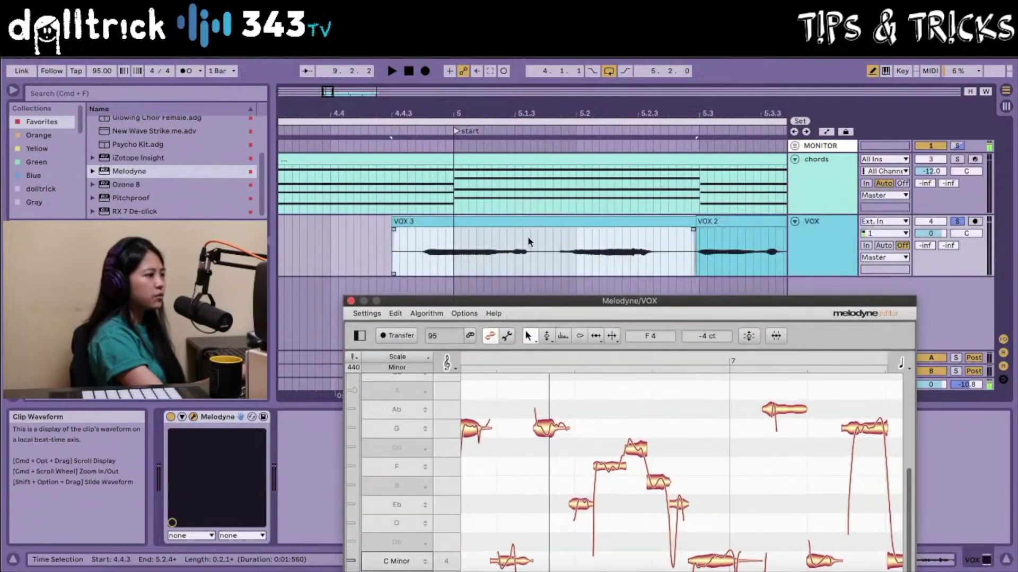
# Set the playback start to 6.2.4 in bar 6 and play the phrase.
pyautogui.hscroll(4, 527, 237)
pyautogui.hscroll(6, 528, 242)
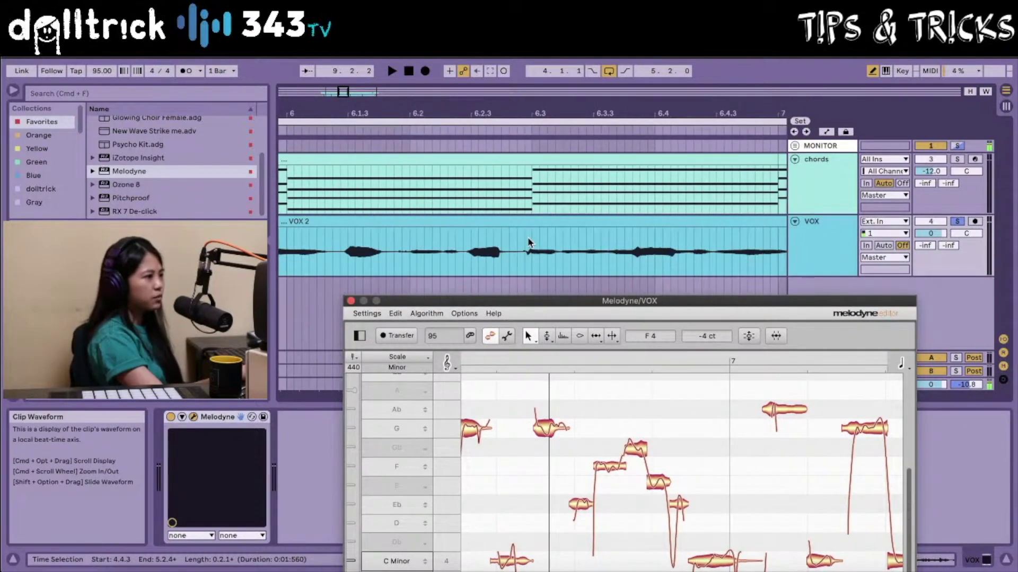
pyautogui.click(540, 245)
pyautogui.click(524, 246)
pyautogui.press('space')
pyautogui.press('space')
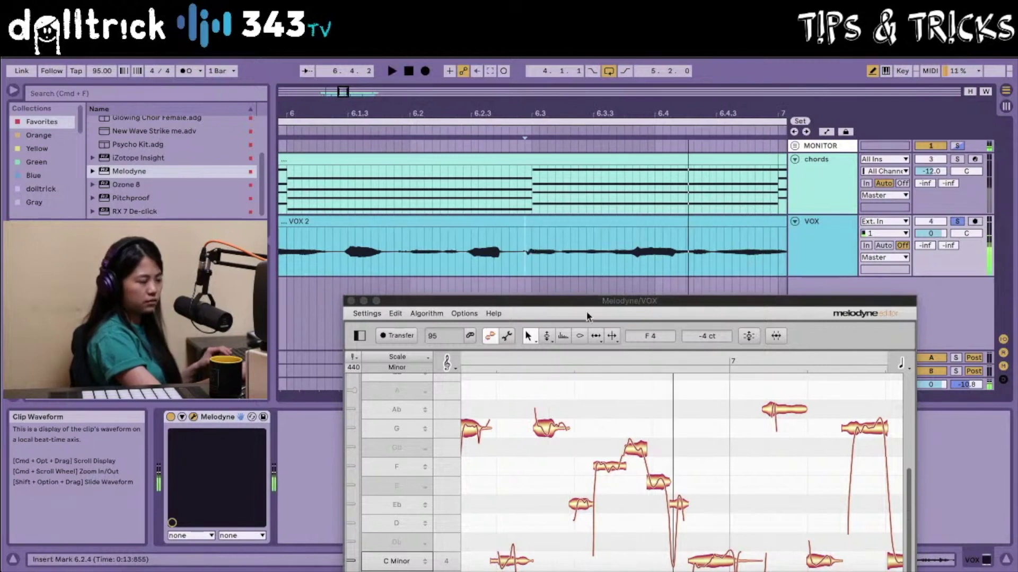
# Snap the four split bar-6 notes to C minor with Quantize Pitch.
pyautogui.click(609, 440)
pyautogui.moveTo(608, 434); pyautogui.dragTo(683, 501)
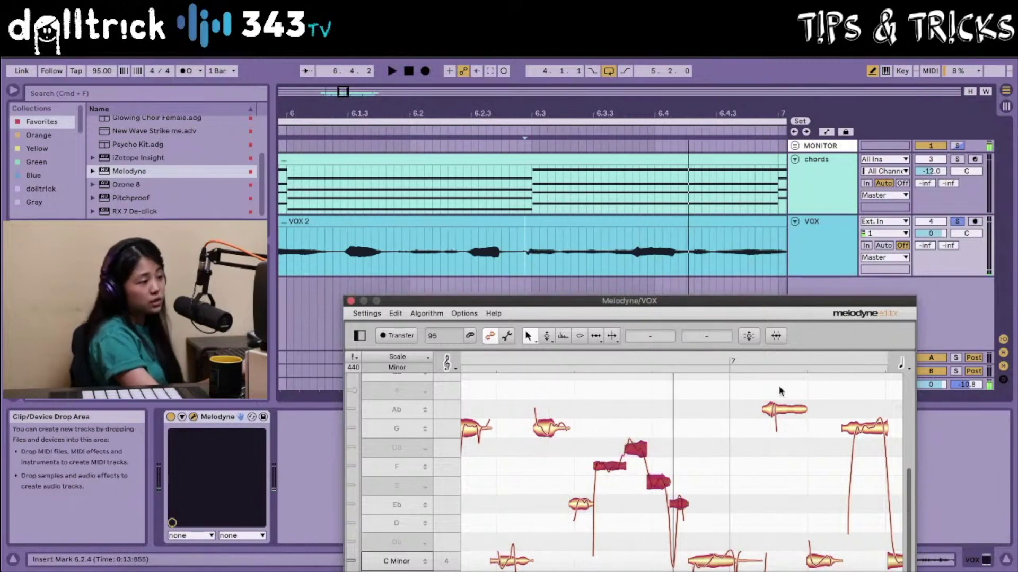
pyautogui.click(748, 336)
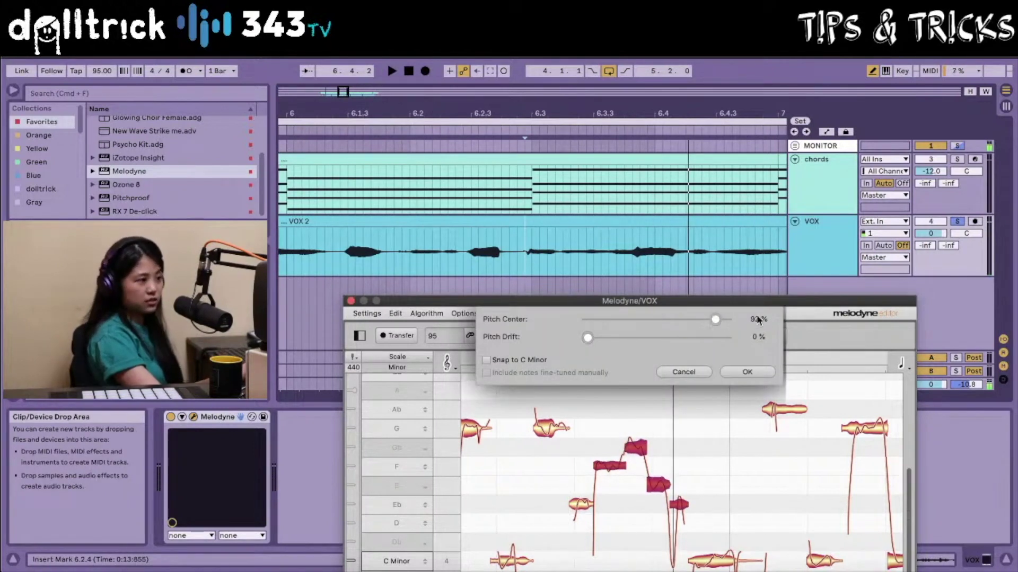
pyautogui.click(525, 360)
pyautogui.click(766, 375)
# Lift the middle split piece up to G4 and play back the edited phrase.
pyautogui.moveTo(639, 467); pyautogui.dragTo(642, 432)
pyautogui.press('space')
pyautogui.press('space')
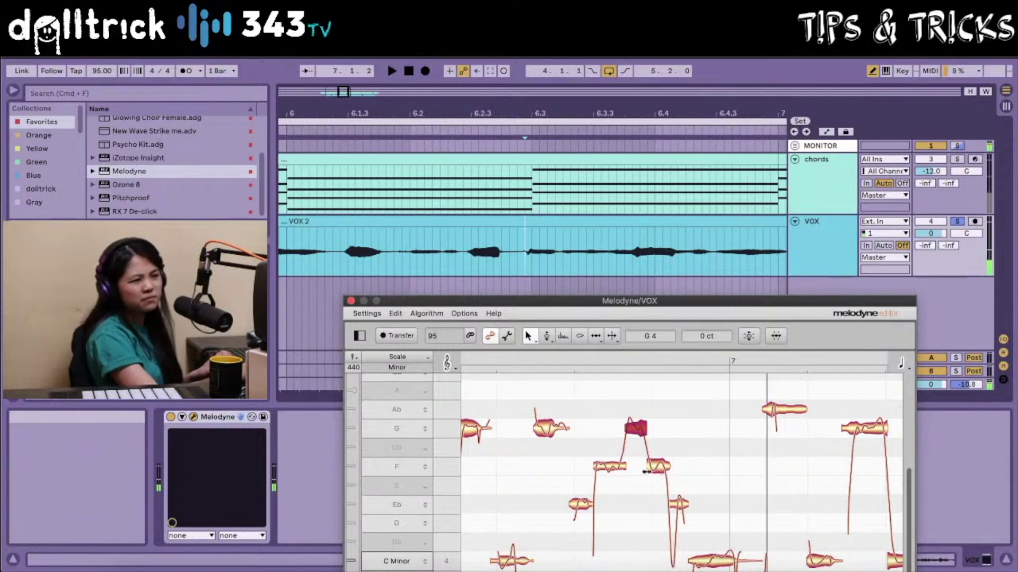
pyautogui.hscroll(5, 624, 484)
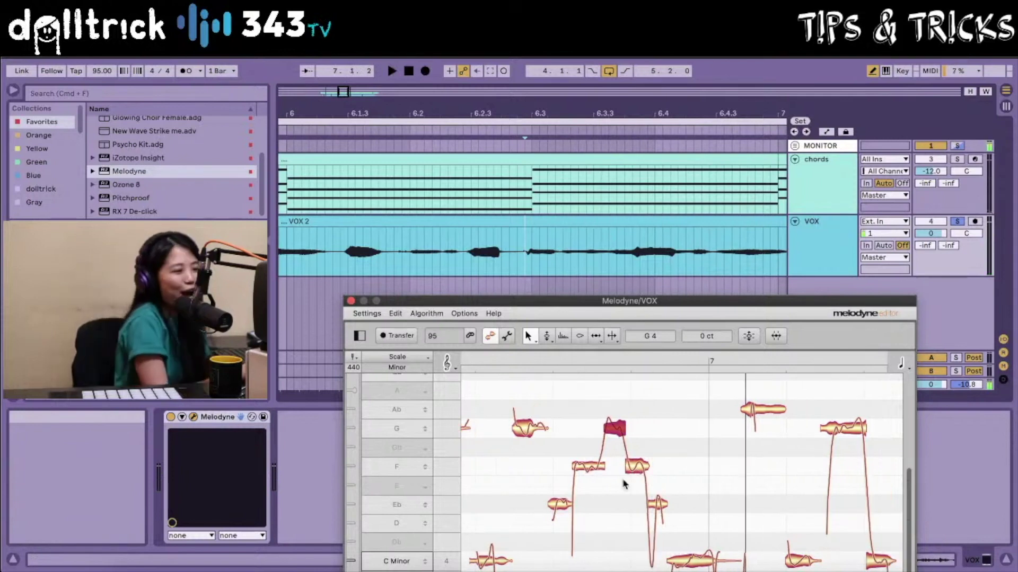
pyautogui.hscroll(8, 620, 505)
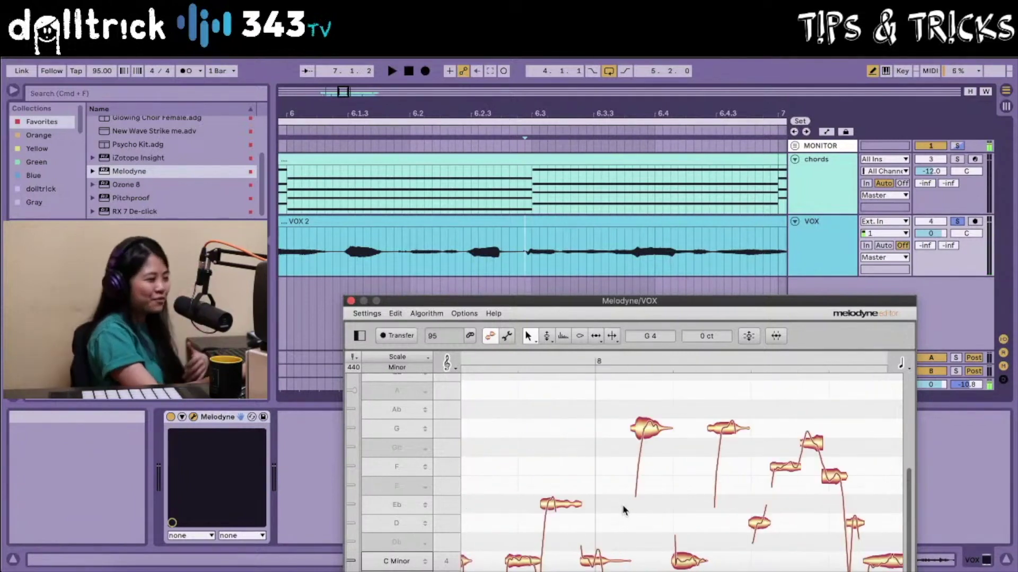